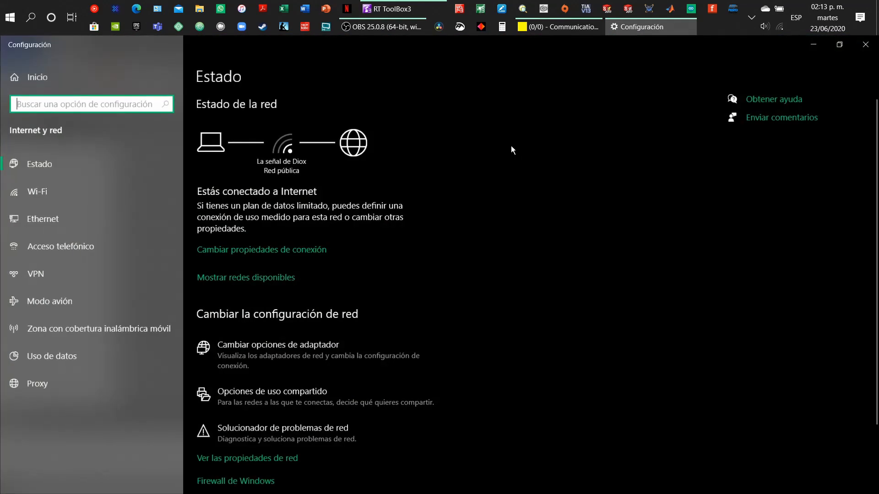
Open the network adapter options from the Ethernet settings and disable the Wi-Fi adapter.
{"action": "left_click", "coordinate": [75, 218]}
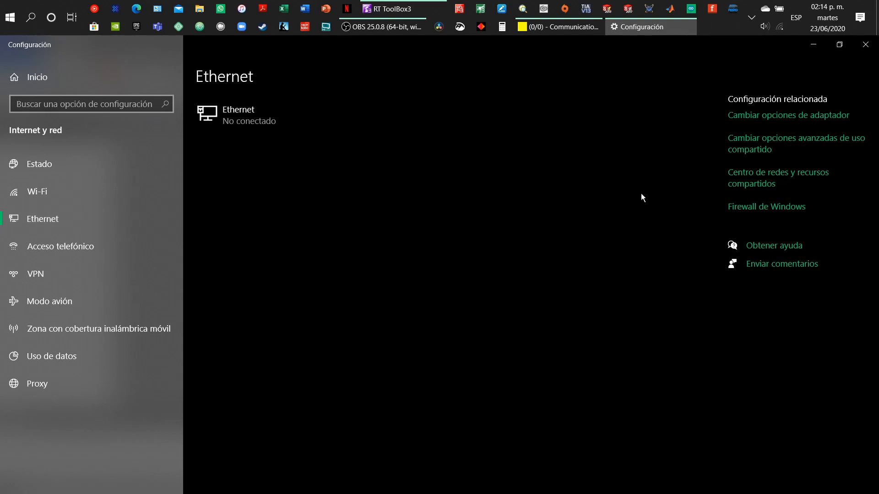
{"action": "left_click", "coordinate": [762, 117]}
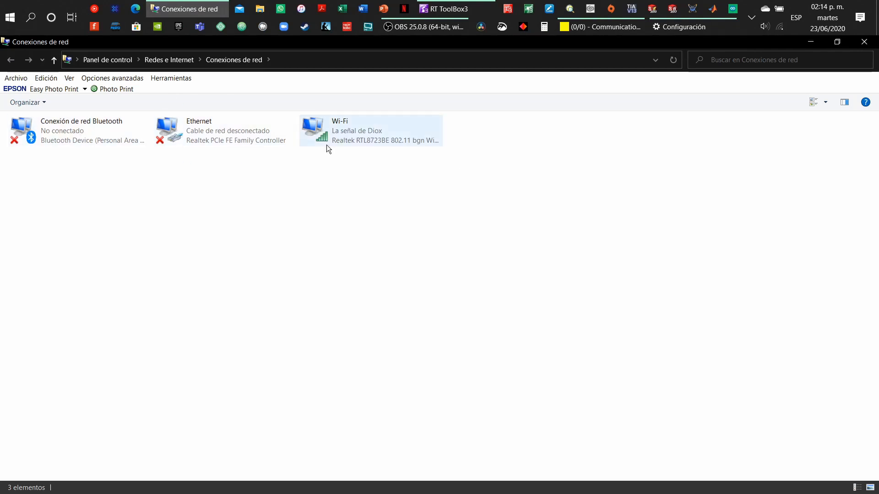
{"action": "right_click", "coordinate": [337, 123]}
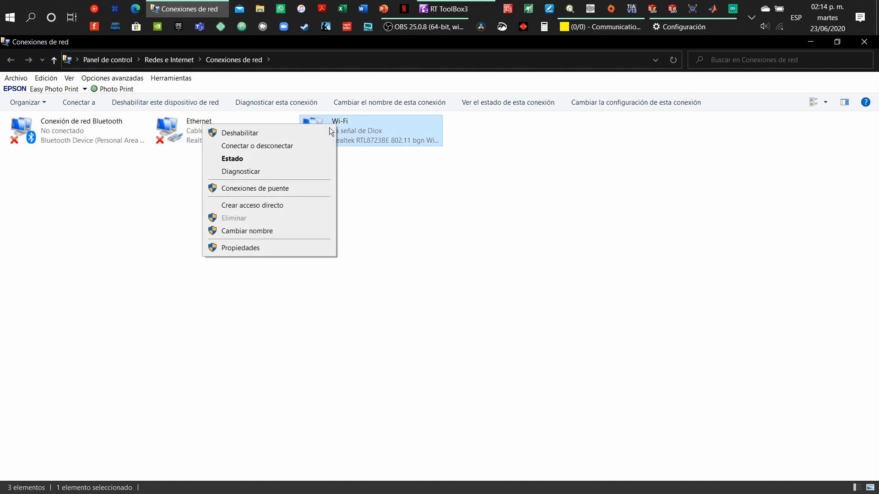
{"action": "left_click", "coordinate": [260, 132]}
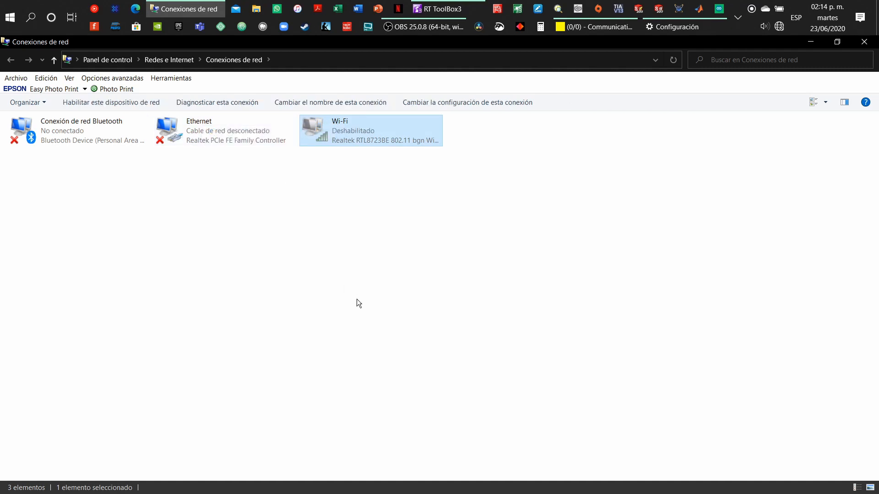
{"action": "left_click", "coordinate": [270, 176]}
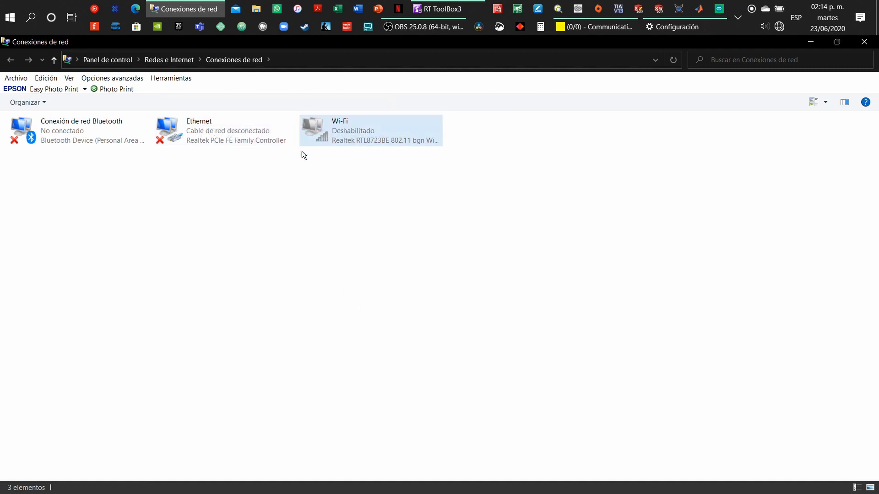
Assign the Ethernet adapter the static IPv4 address 192.168.1.248 with subnet mask 255.255.255.0, and close the network settings windows.
{"action": "right_click", "coordinate": [218, 139]}
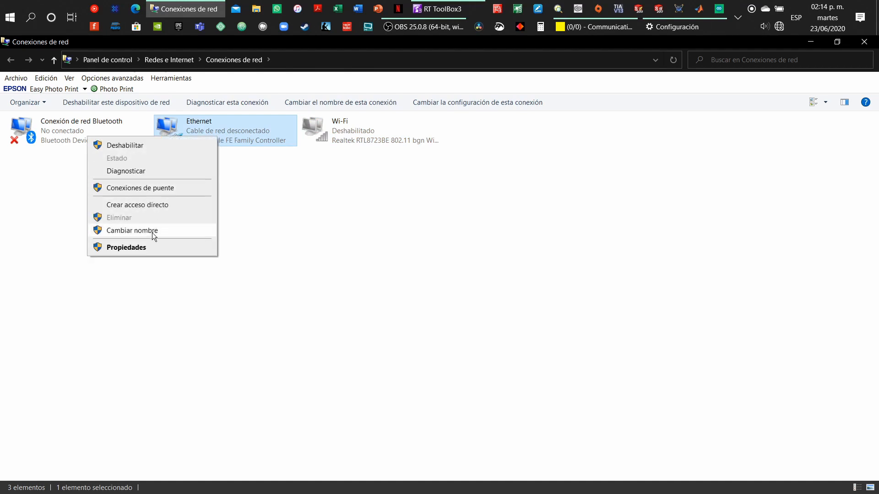
{"action": "left_click", "coordinate": [145, 245]}
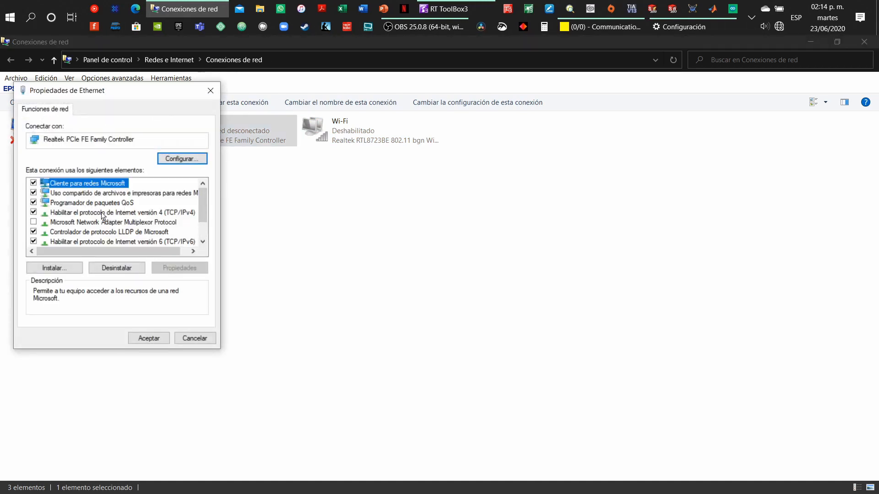
{"action": "left_click", "coordinate": [185, 213]}
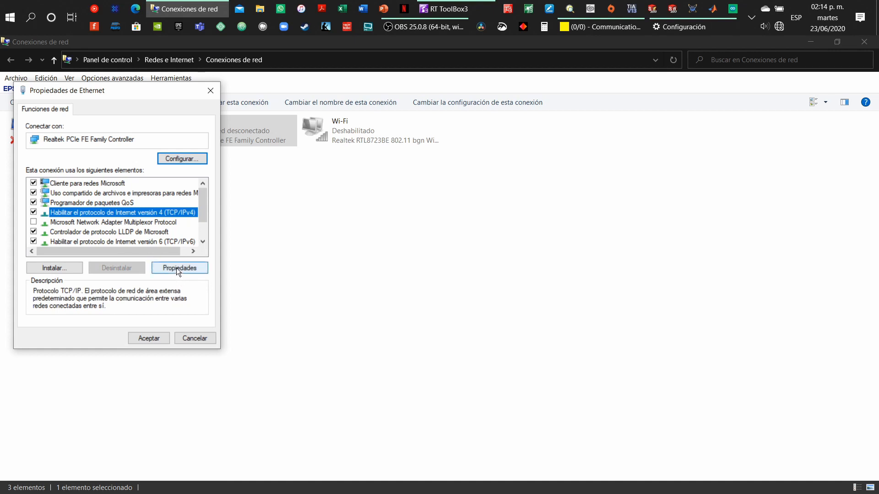
{"action": "left_click", "coordinate": [177, 268]}
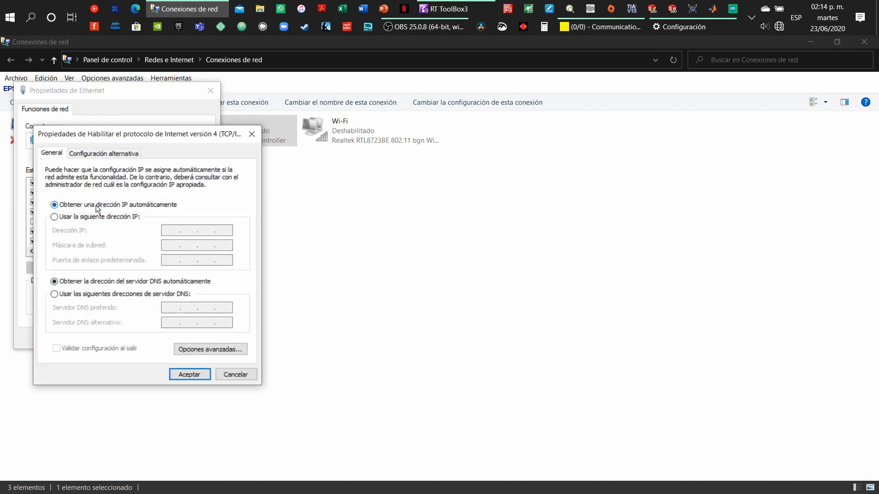
{"action": "left_click", "coordinate": [97, 217]}
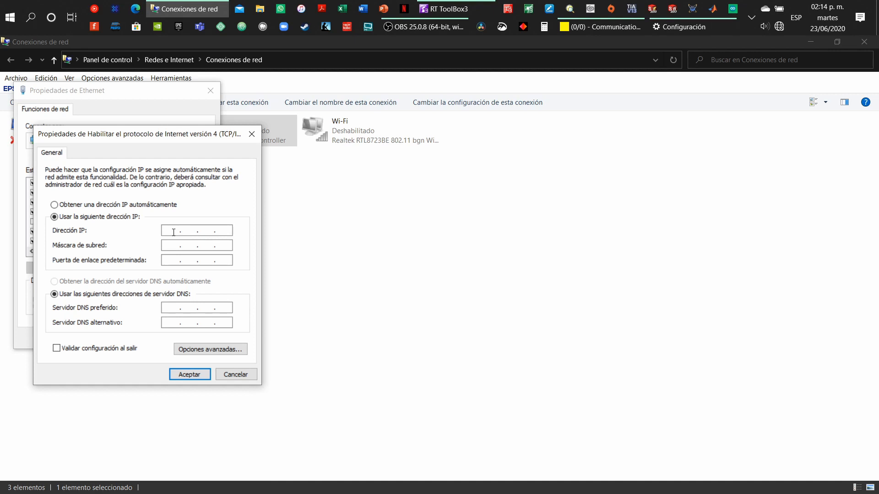
{"action": "left_click", "coordinate": [171, 232]}
{"action": "type", "text": "192 . 168 . 1 . 248"}
{"action": "left_click", "coordinate": [175, 245]}
{"action": "left_click", "coordinate": [190, 375]}
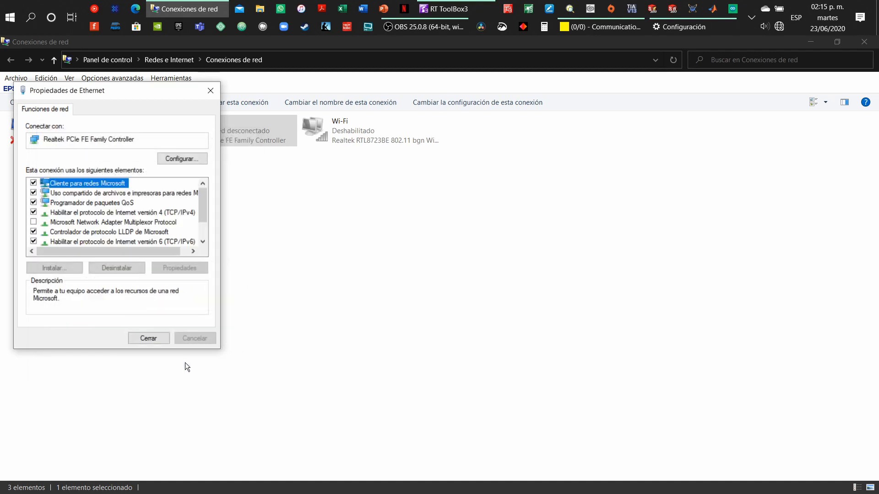
{"action": "left_click", "coordinate": [146, 338]}
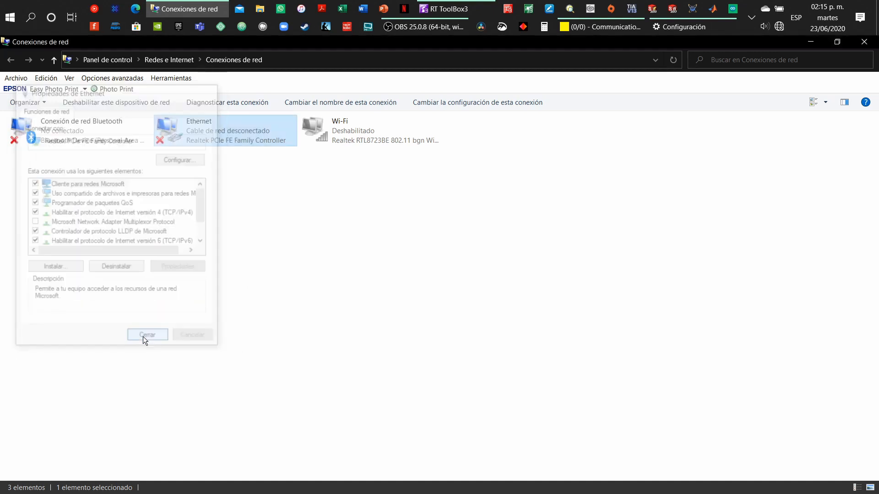
{"action": "left_click", "coordinate": [864, 42]}
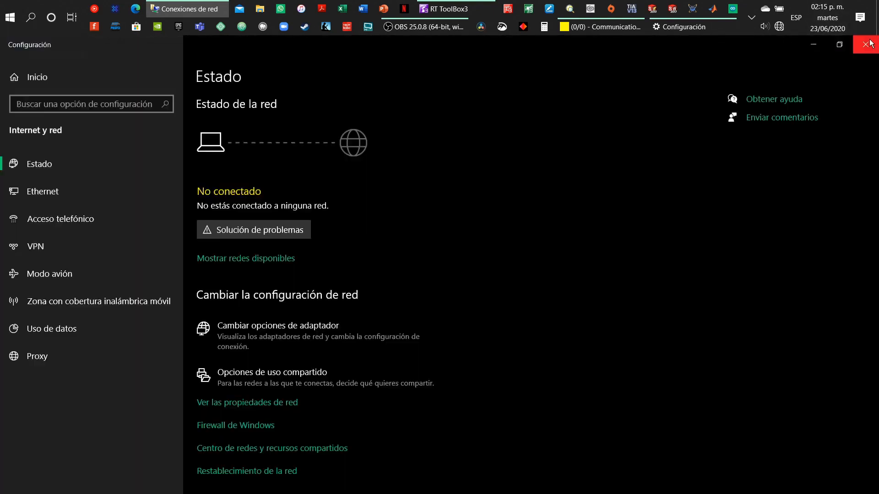
{"action": "left_click", "coordinate": [866, 44]}
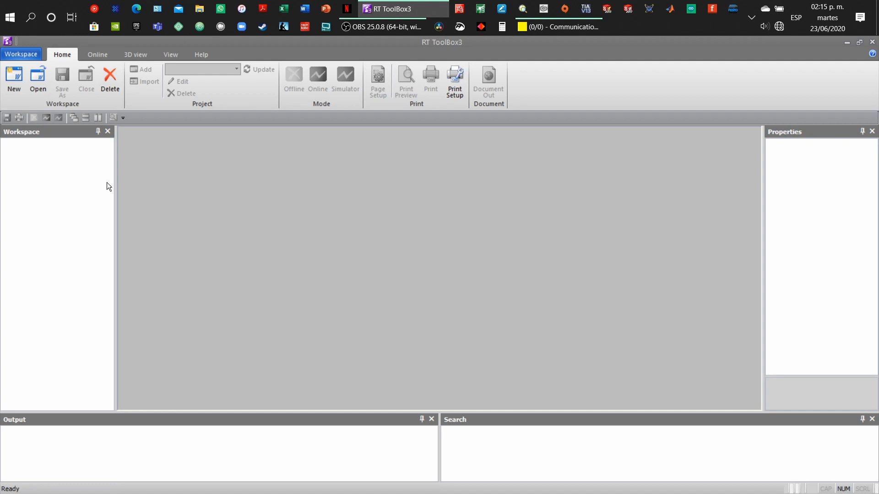
Create a new workspace named "Backup 230620_v1" with the title "UTBIS _V1".
{"action": "left_click", "coordinate": [13, 89]}
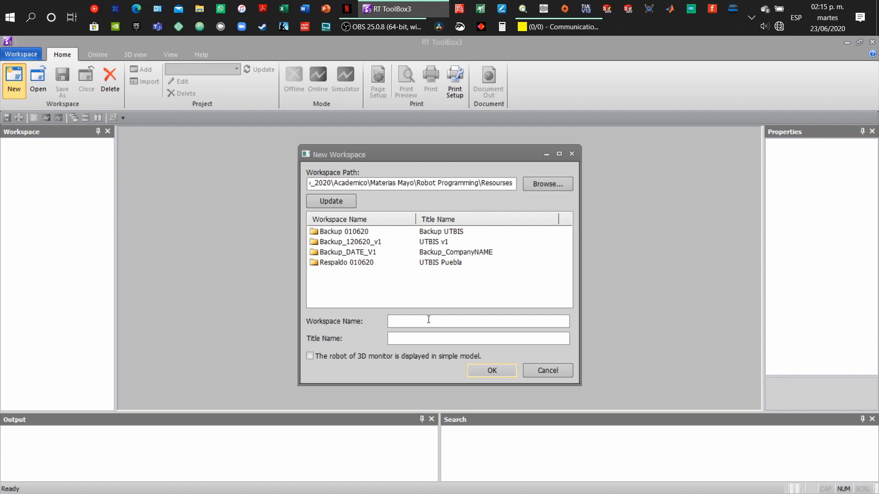
{"action": "type", "text": "Backup 230620_v1"}
{"action": "left_click", "coordinate": [406, 336]}
{"action": "type", "text": "UTBIS _V1"}
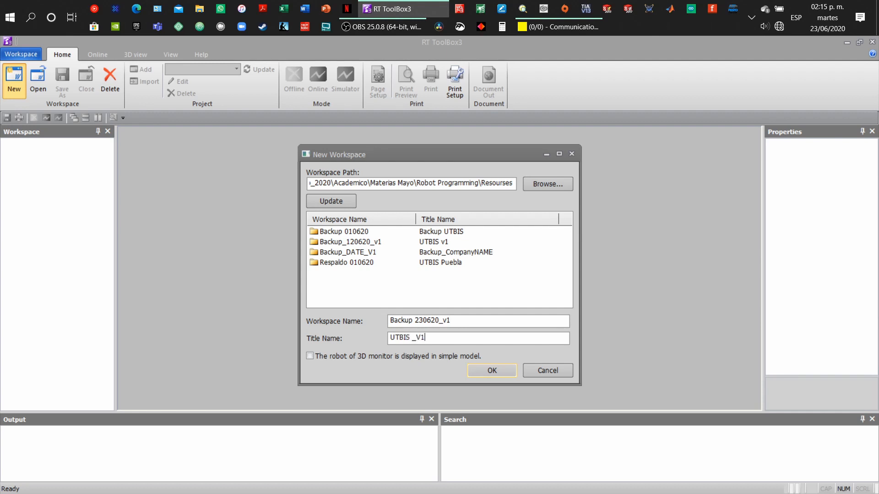
{"action": "left_click", "coordinate": [487, 372]}
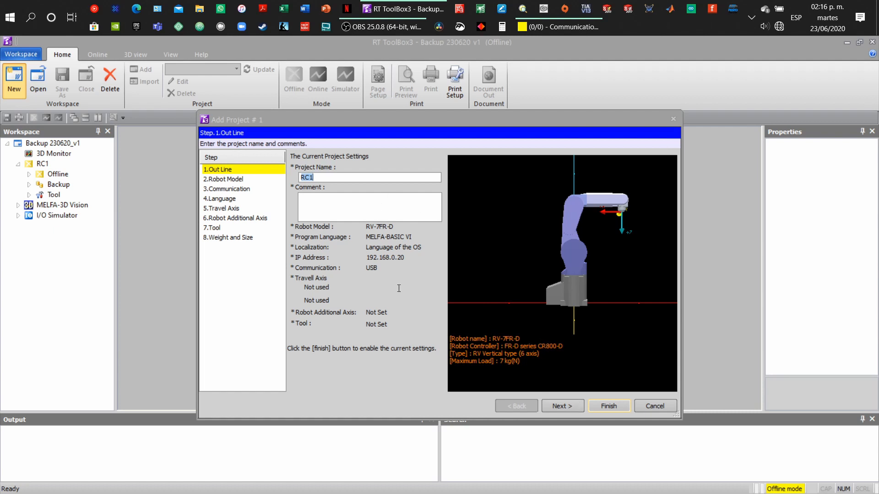
Set the project's robot to FR-D series CR800-D, RV Vertical type (6 axis), 2 kg maximum load, model RV-2FRLB-D.
{"action": "left_click", "coordinate": [556, 406]}
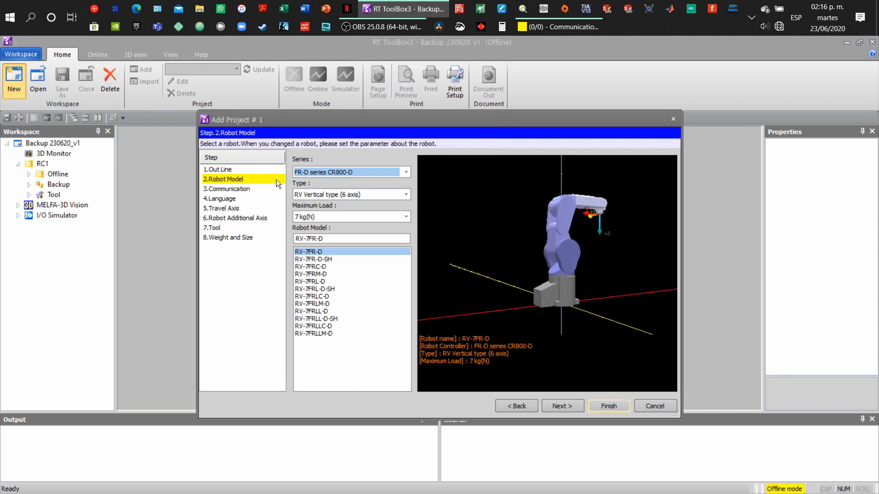
{"action": "left_click", "coordinate": [316, 177]}
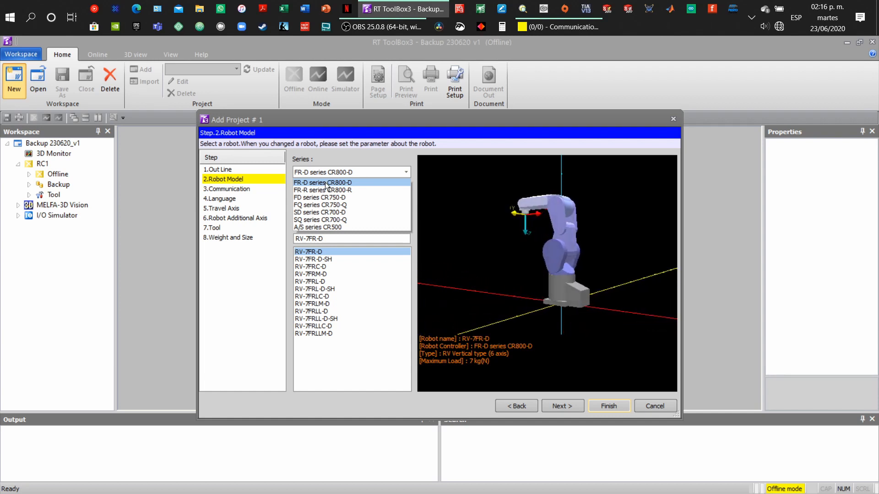
{"action": "left_click", "coordinate": [326, 183]}
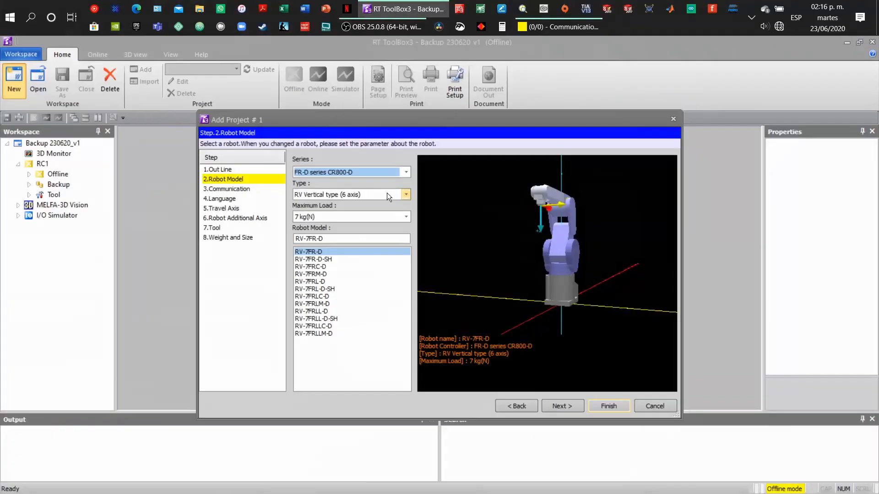
{"action": "left_click", "coordinate": [387, 193]}
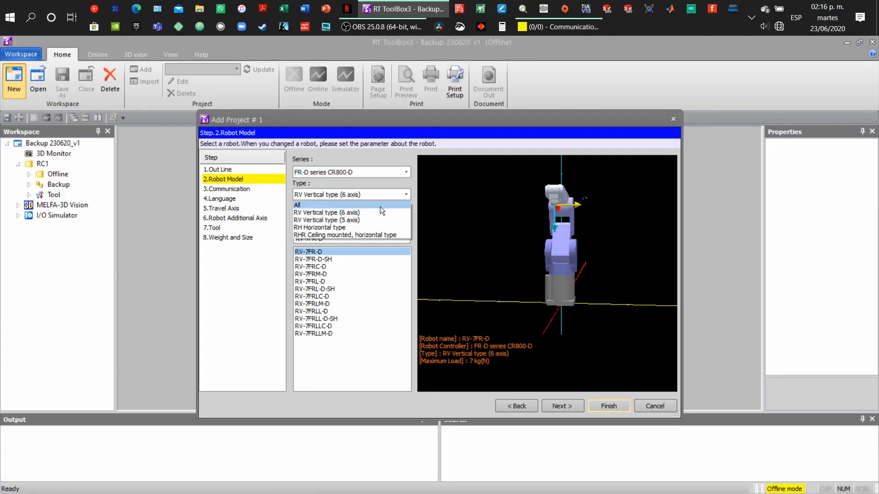
{"action": "left_click", "coordinate": [373, 213]}
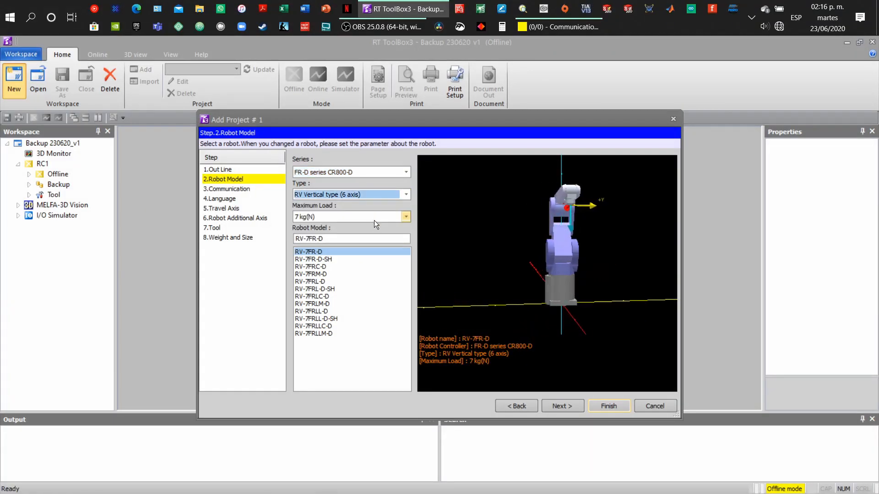
{"action": "left_click", "coordinate": [378, 217]}
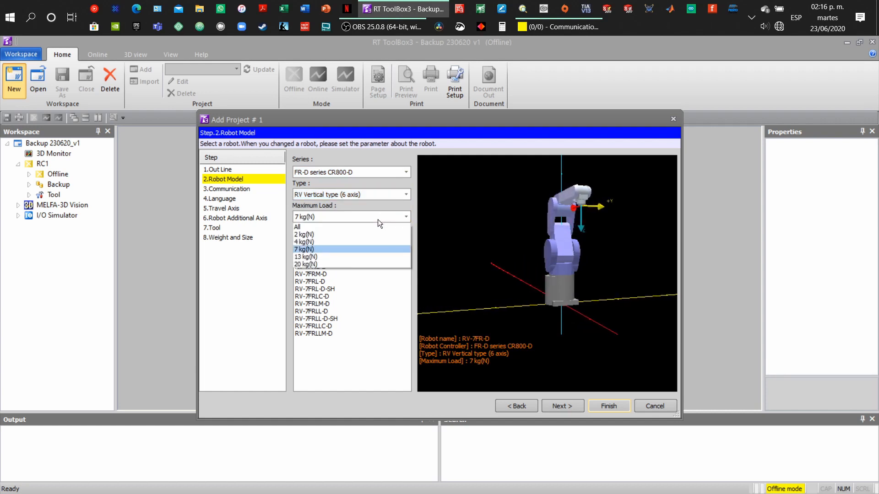
{"action": "left_click", "coordinate": [354, 234]}
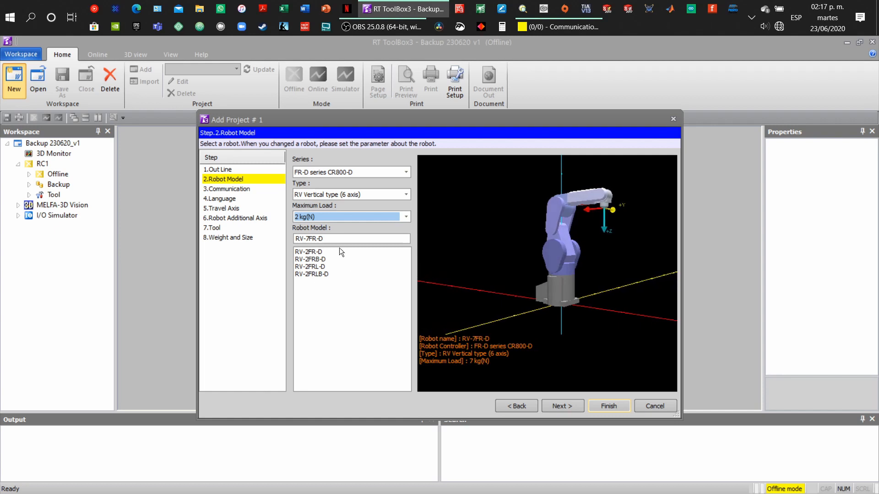
{"action": "left_click", "coordinate": [315, 274]}
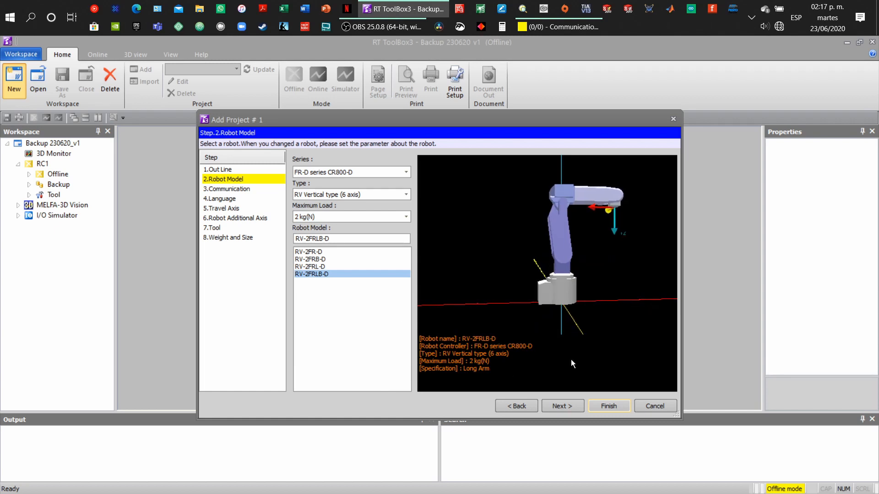
Copy the Realtek PCIe FE adapter's network settings to the robot's communication settings and set the robot IP address to 192.168.1.25.
{"action": "left_click", "coordinate": [560, 404]}
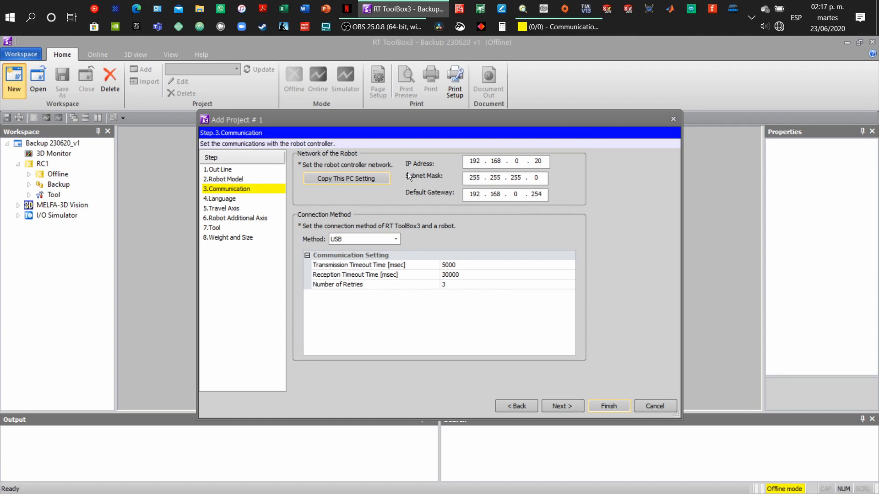
{"action": "left_click", "coordinate": [364, 179]}
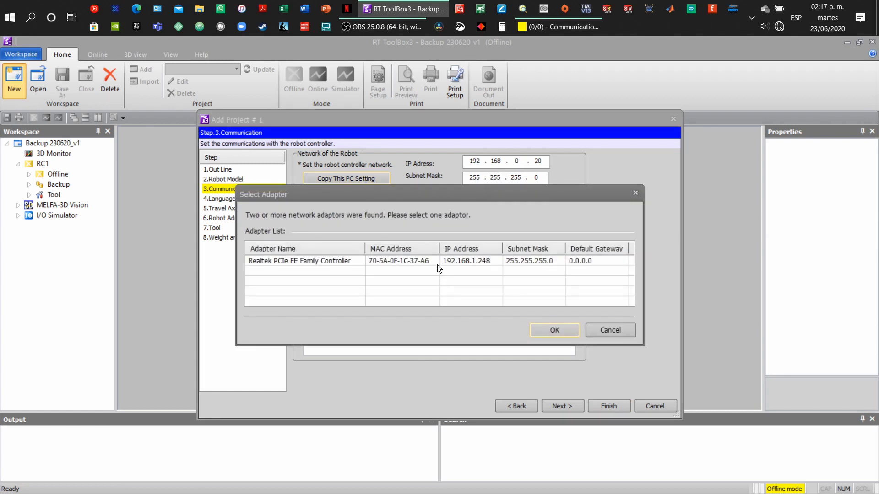
{"action": "left_click", "coordinate": [438, 265]}
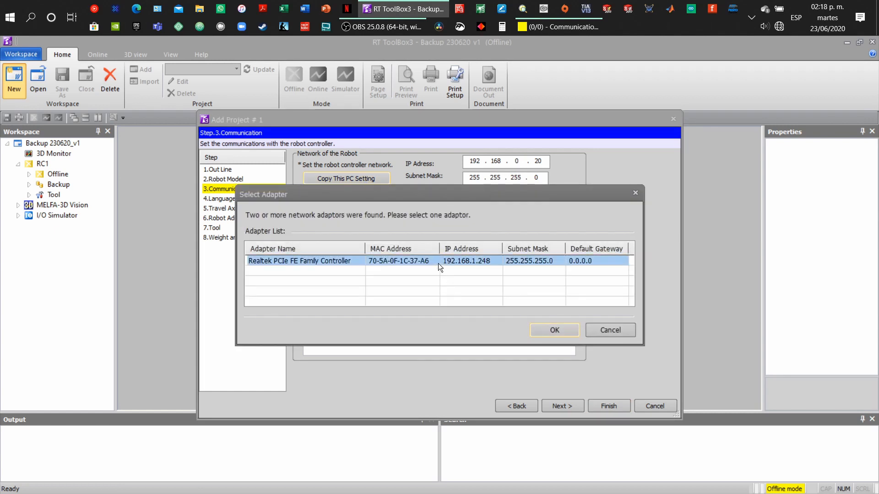
{"action": "left_click", "coordinate": [548, 332]}
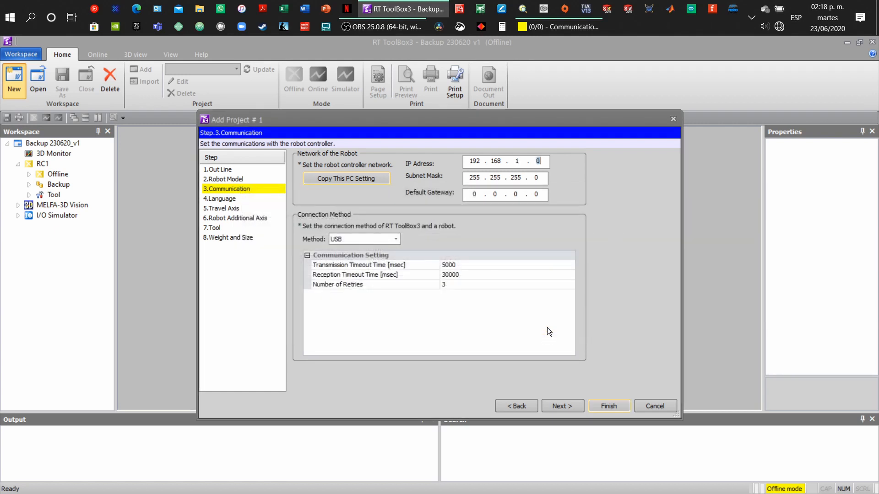
{"action": "left_click", "coordinate": [542, 160]}
{"action": "type", "text": "25"}
Set the robot connection method to TCP/IP and finish adding the project.
{"action": "left_click", "coordinate": [368, 238]}
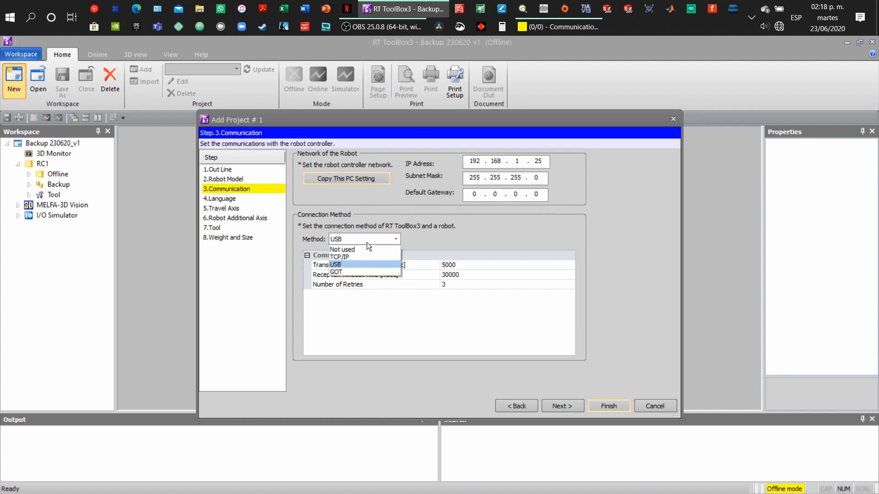
{"action": "left_click", "coordinate": [355, 257]}
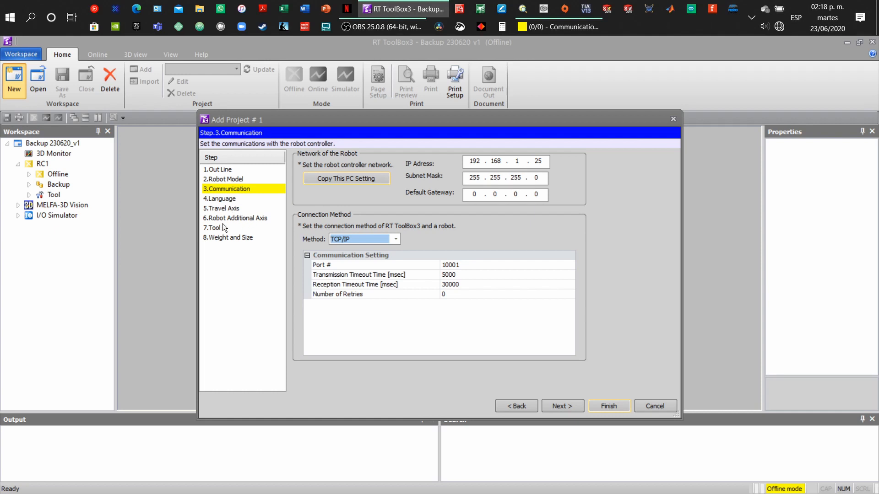
{"action": "left_click", "coordinate": [618, 411]}
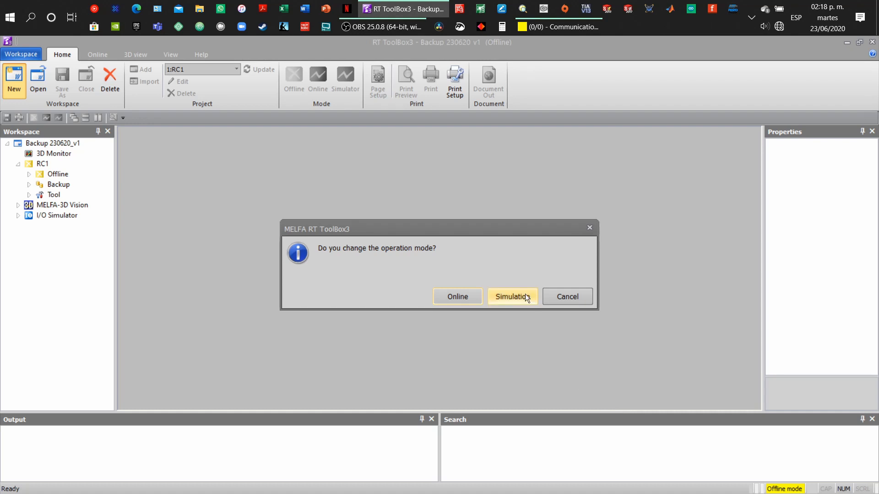
Change the workspace to online mode and minimize the communication server window.
{"action": "left_click_drag", "start_coordinate": [458, 235], "coordinate": [458, 225]}
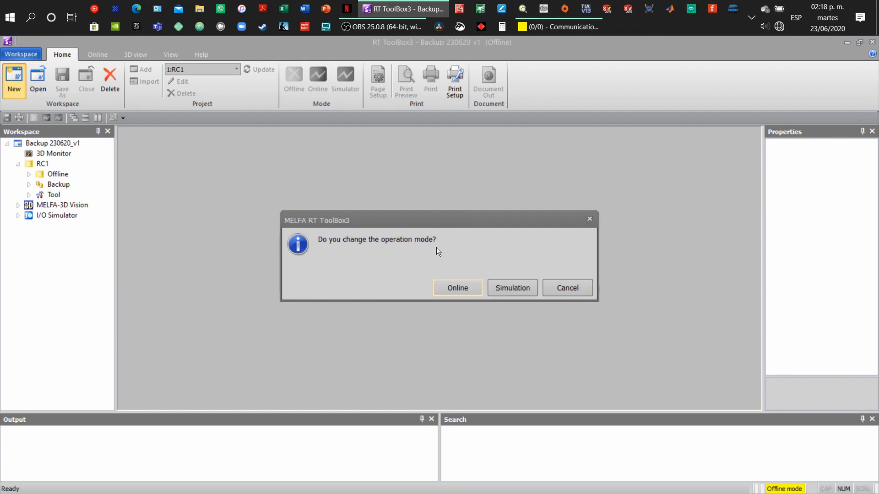
{"action": "key", "text": "Return"}
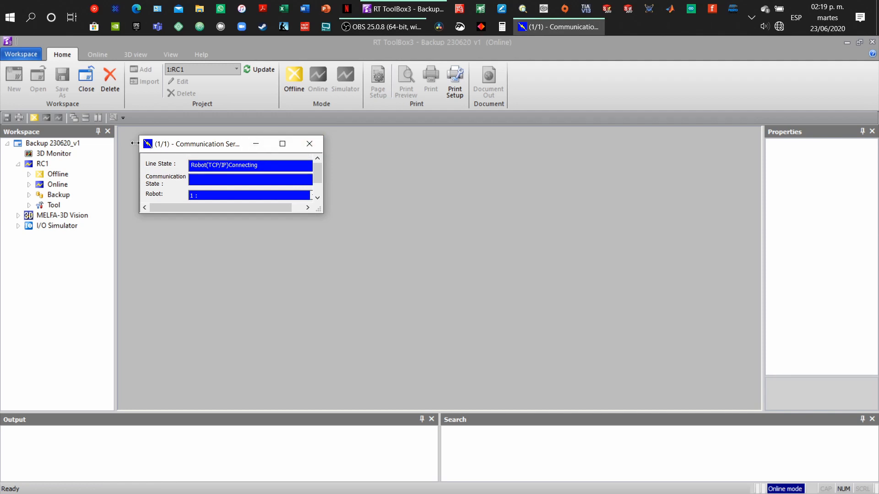
{"action": "left_click", "coordinate": [256, 145]}
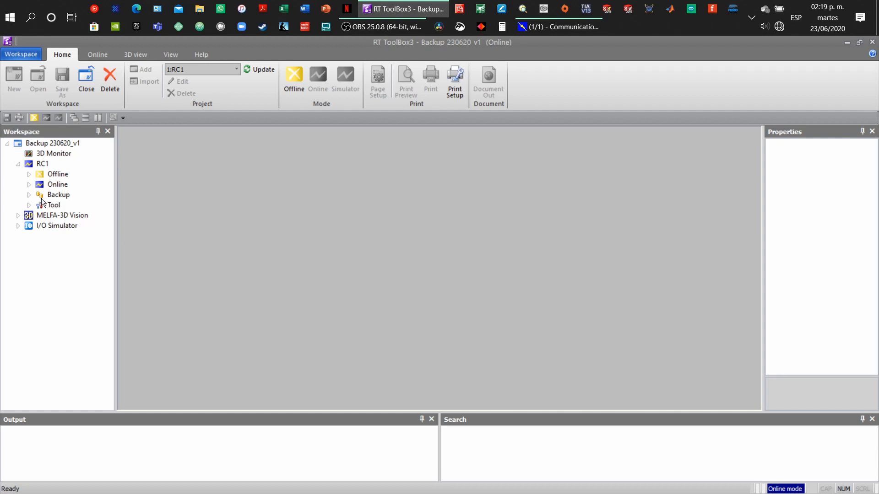
Examine the online contents of RC1, including the robot's program list and the properties of program 98.
{"action": "left_click", "coordinate": [29, 185]}
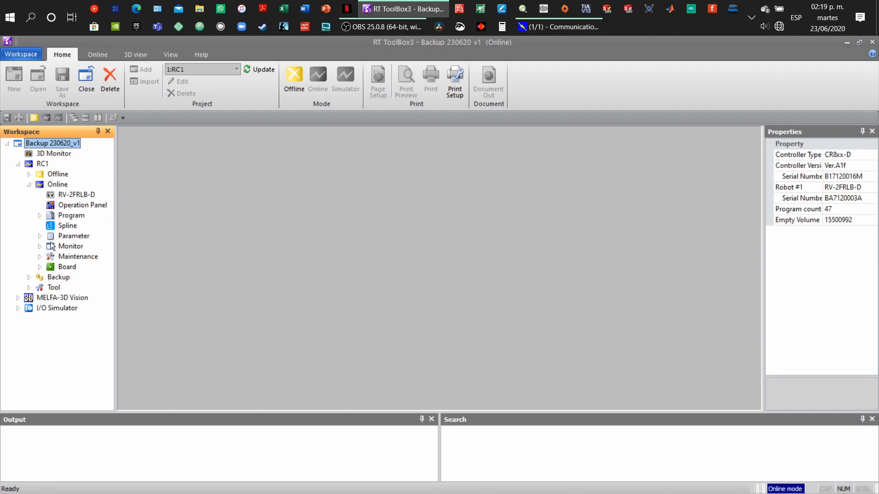
{"action": "left_click", "coordinate": [29, 185]}
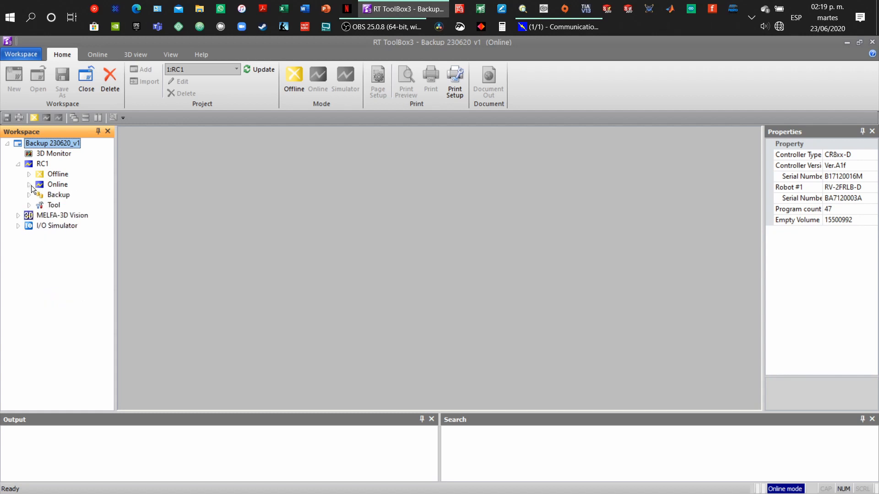
{"action": "left_click", "coordinate": [29, 186]}
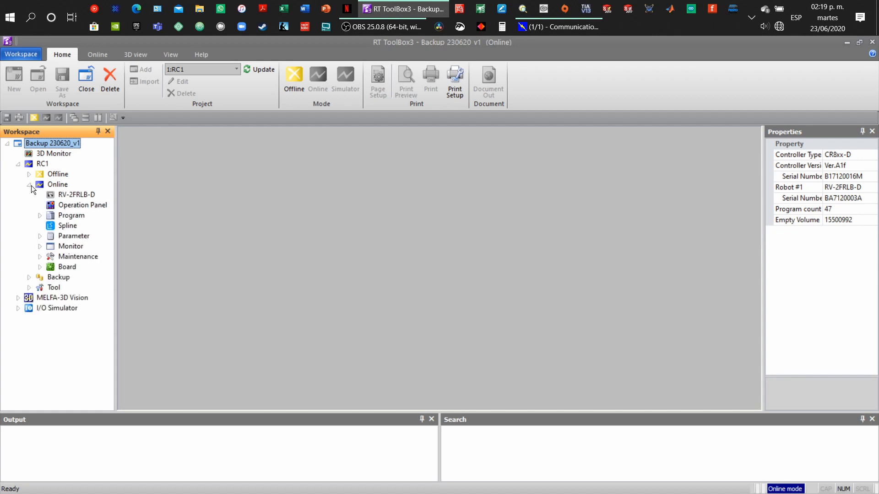
{"action": "left_click", "coordinate": [40, 216]}
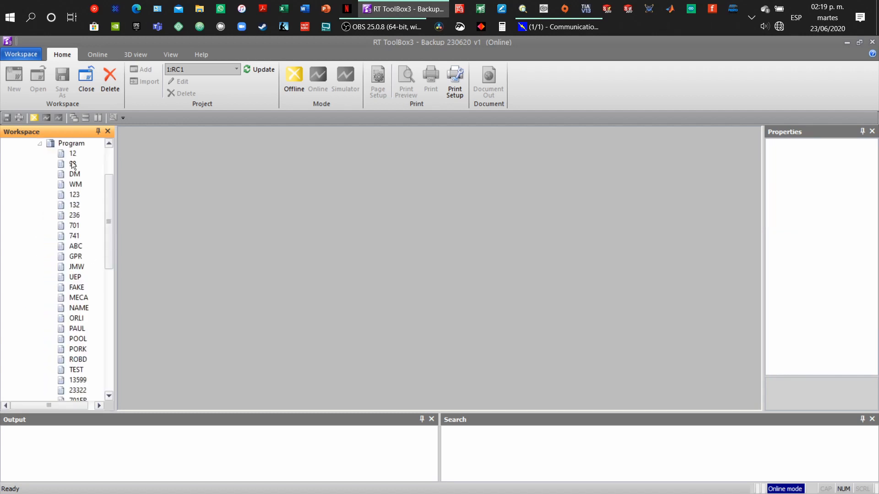
{"action": "left_click", "coordinate": [72, 164]}
{"action": "left_click_drag", "start_coordinate": [109, 186], "coordinate": [115, 314]}
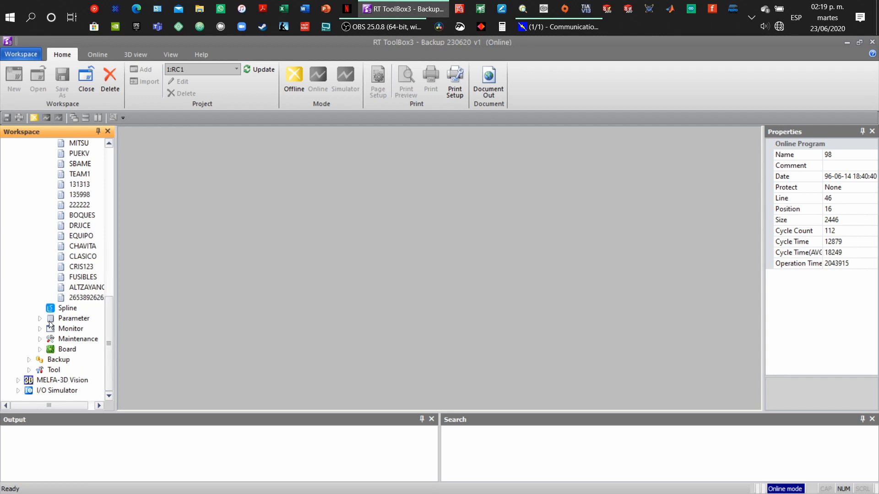
Run an online project backup of RC1 from the robot controller to the PC with the All Files option.
{"action": "left_click", "coordinate": [28, 360]}
{"action": "left_click", "coordinate": [64, 351]}
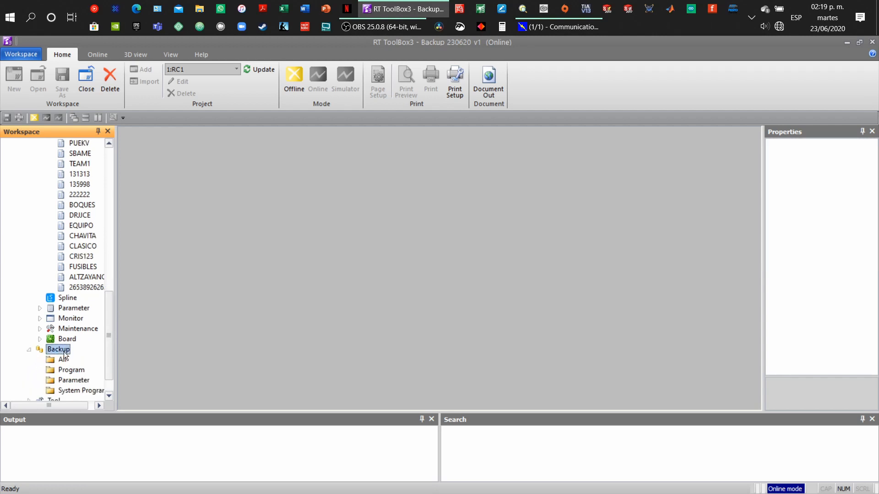
{"action": "right_click", "coordinate": [67, 352]}
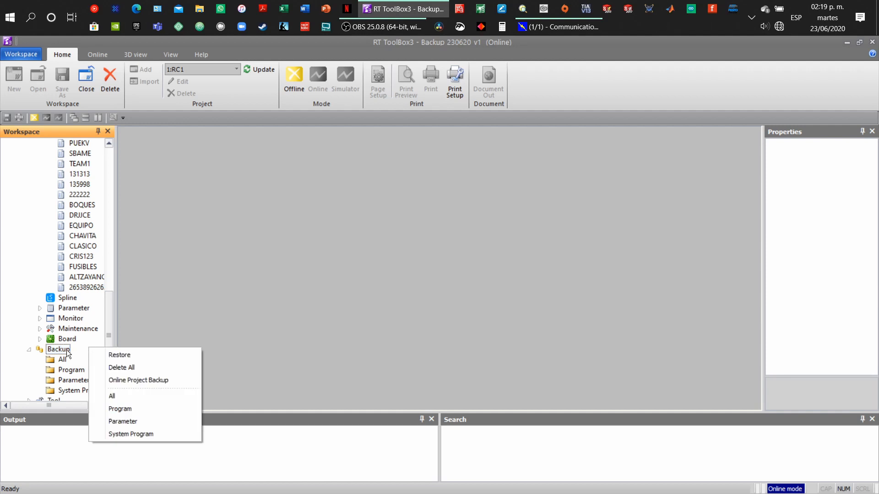
{"action": "right_click", "coordinate": [67, 352]}
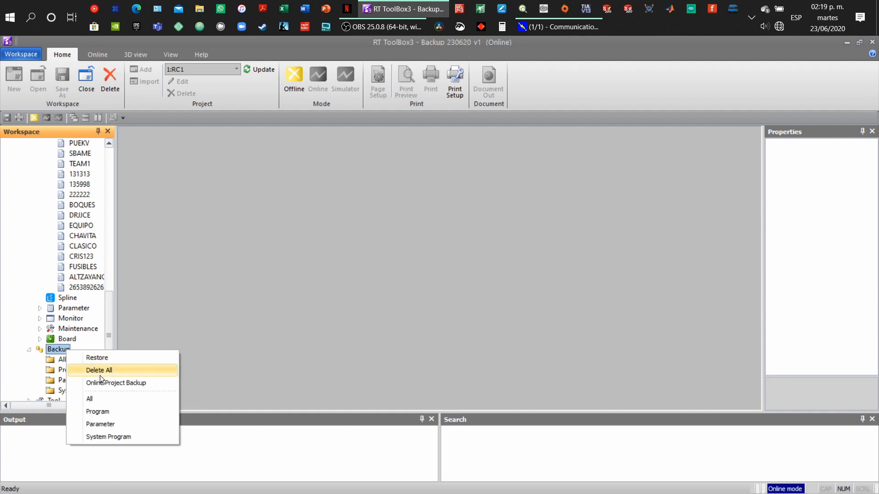
{"action": "left_click", "coordinate": [109, 383]}
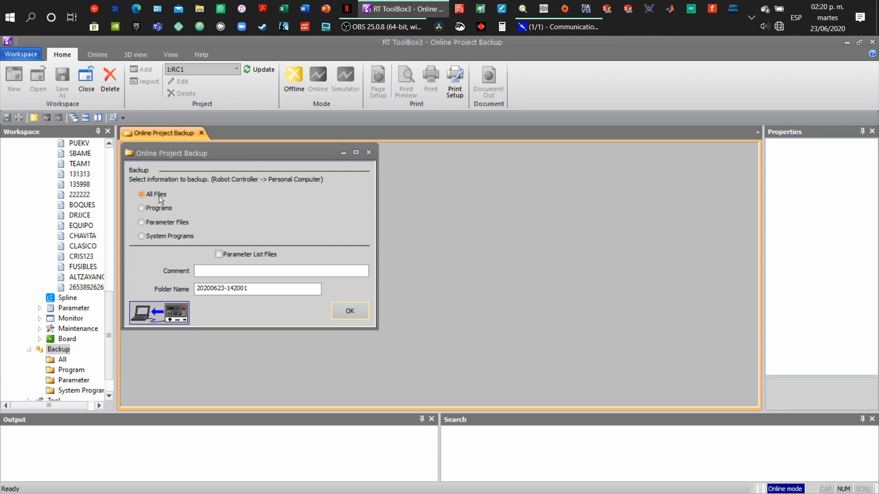
{"action": "left_click", "coordinate": [350, 307]}
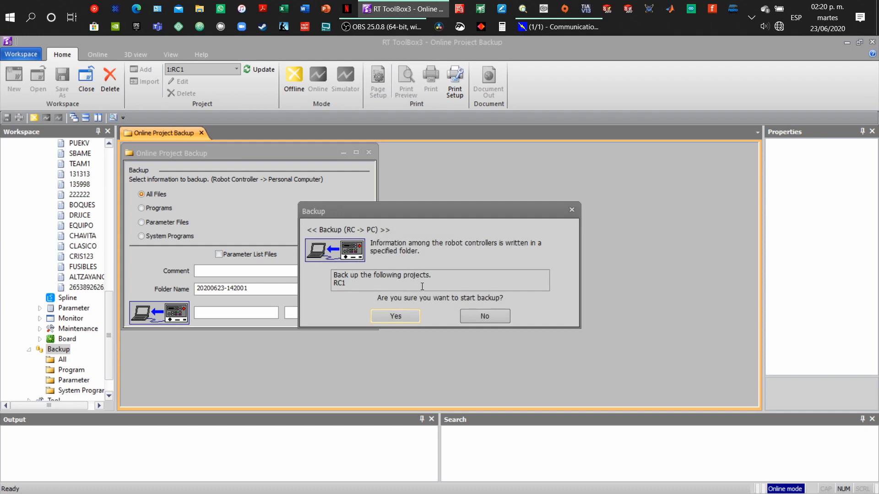
{"action": "left_click", "coordinate": [396, 316]}
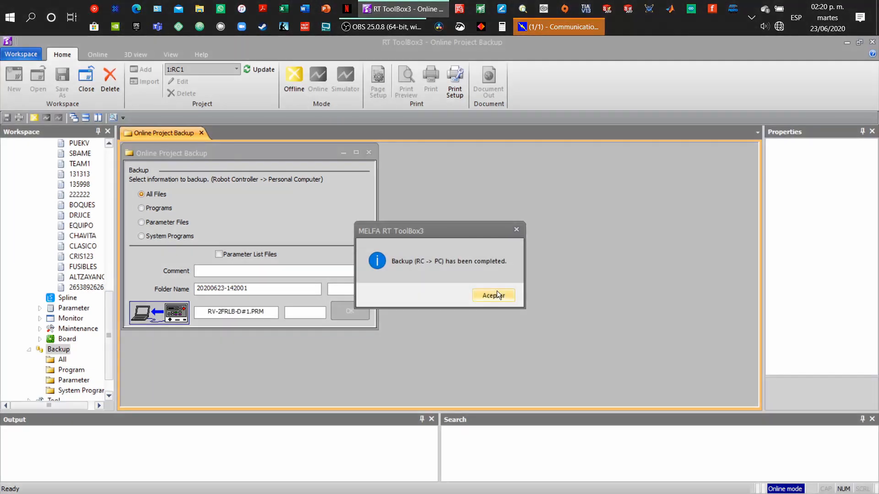
{"action": "left_click", "coordinate": [494, 290]}
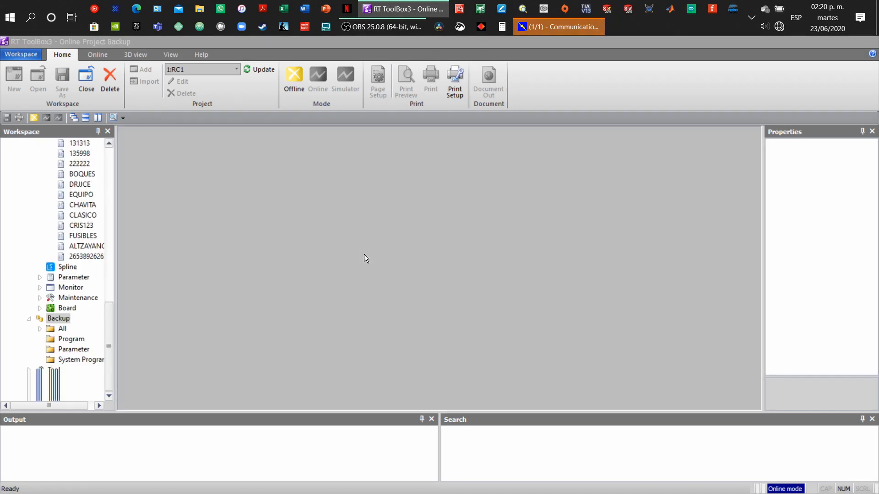
Open online program 123, reading its command lines and position variables, and maximize its editor window.
{"action": "left_click_drag", "start_coordinate": [106, 313], "coordinate": [104, 151]}
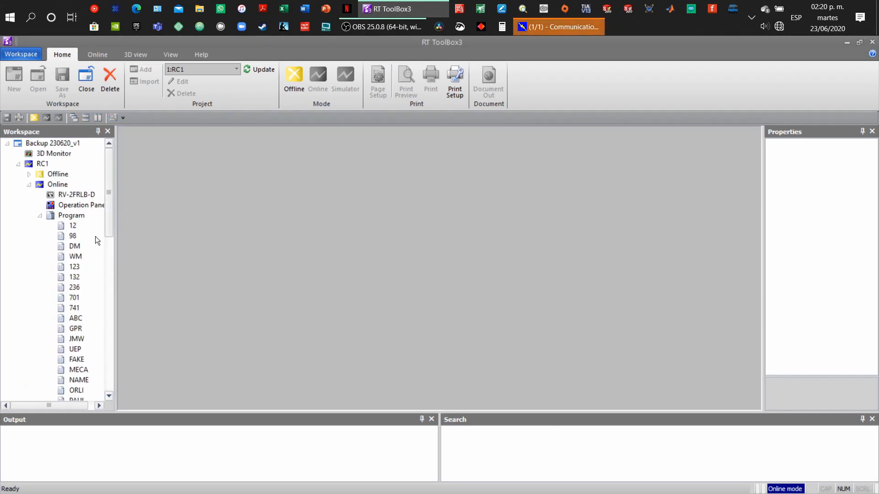
{"action": "left_click", "coordinate": [81, 268]}
{"action": "left_click", "coordinate": [76, 268]}
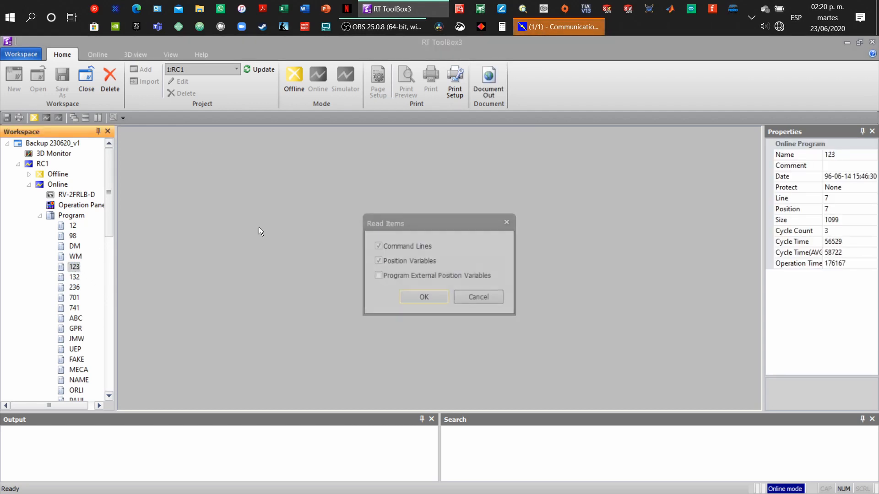
{"action": "left_click", "coordinate": [424, 299]}
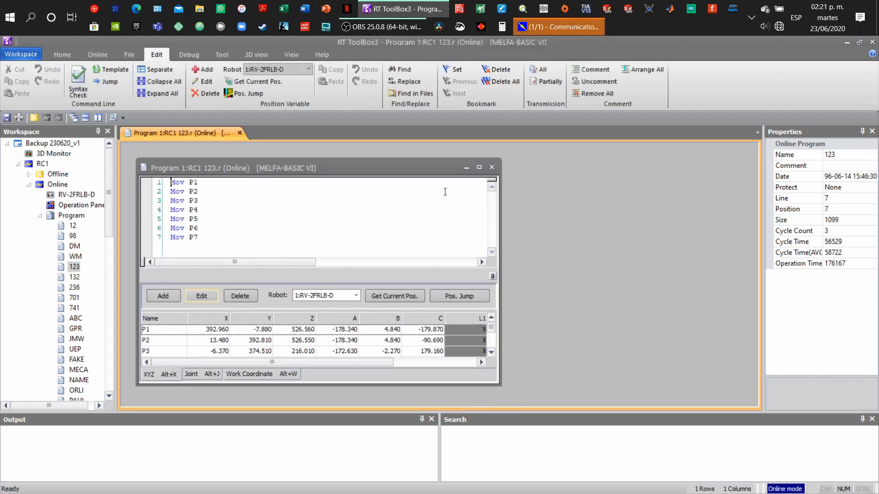
{"action": "left_click", "coordinate": [479, 167]}
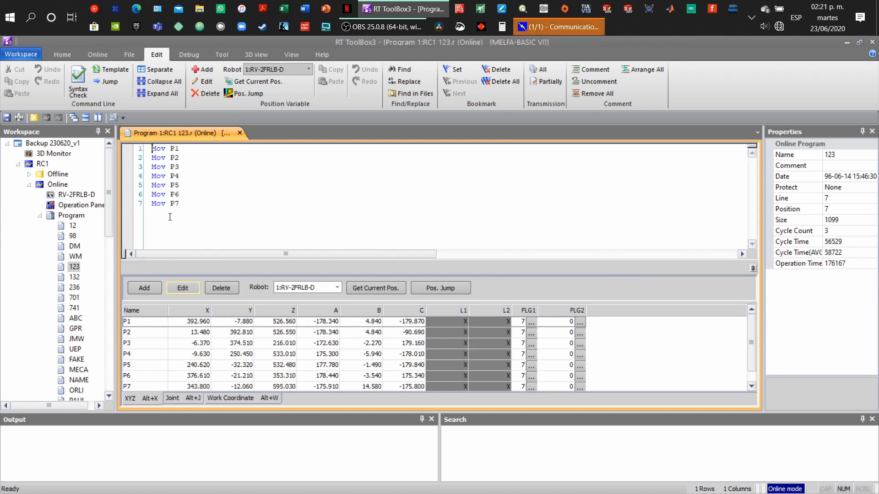
Save the open online program to the PC's RC1 program folder under the name 123.
{"action": "left_click", "coordinate": [97, 54]}
{"action": "left_click", "coordinate": [128, 56]}
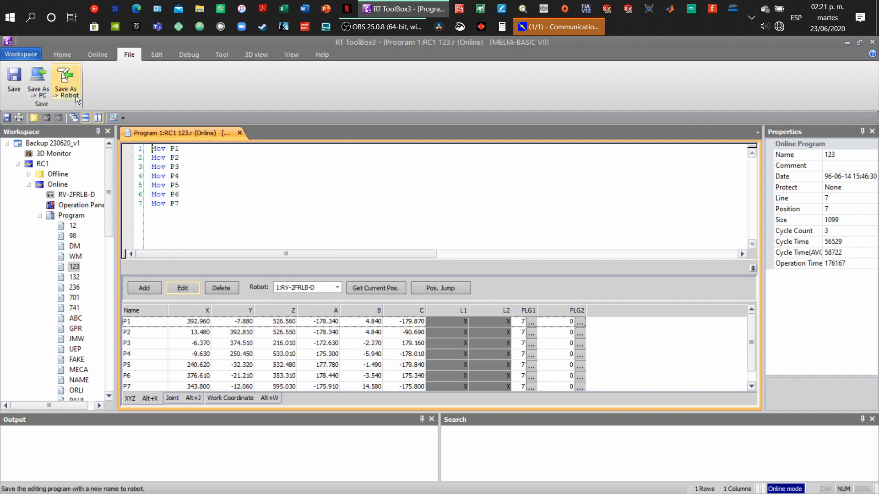
{"action": "left_click", "coordinate": [44, 79]}
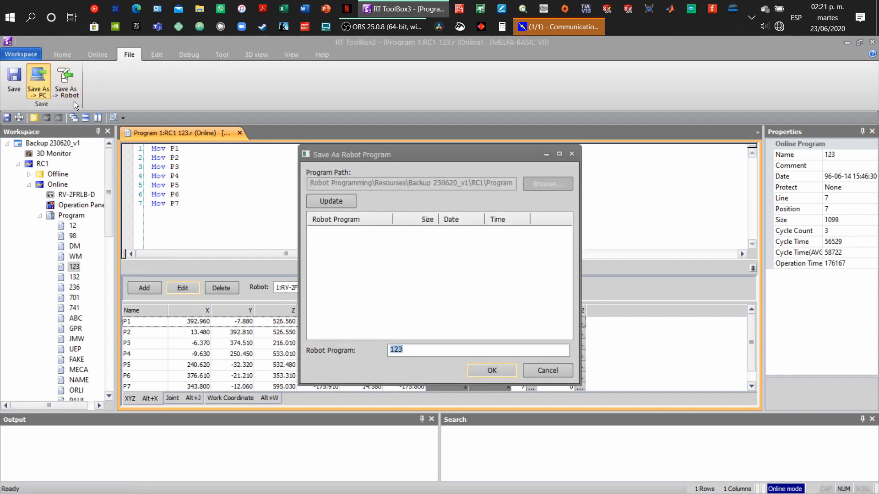
{"action": "left_click", "coordinate": [474, 376]}
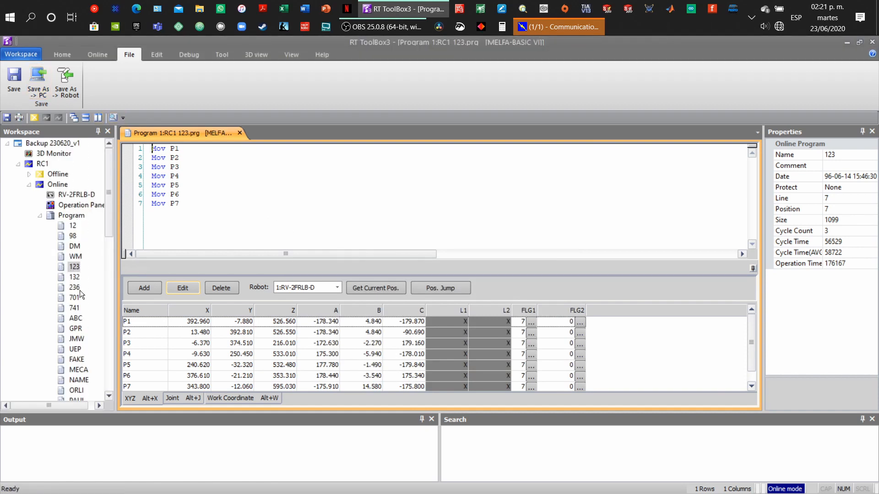
Change the workspace to offline mode with program 123 kept open in the editor.
{"action": "left_click", "coordinate": [96, 56]}
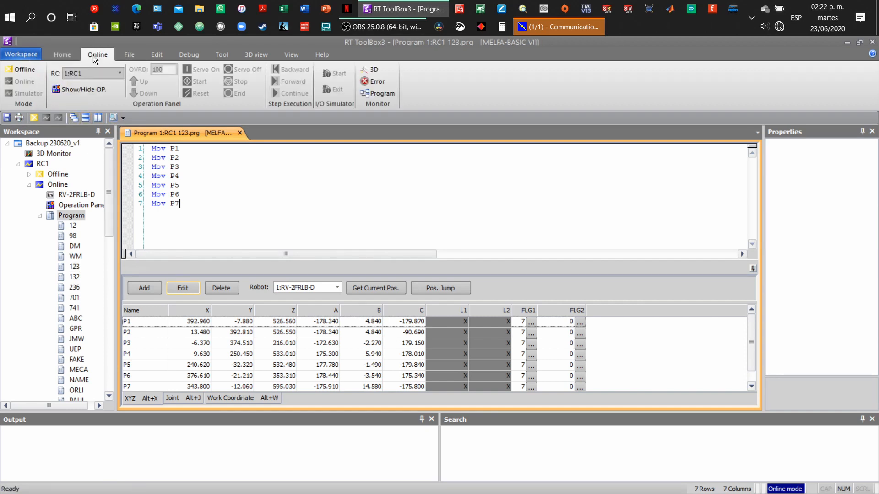
{"action": "left_click", "coordinate": [10, 69]}
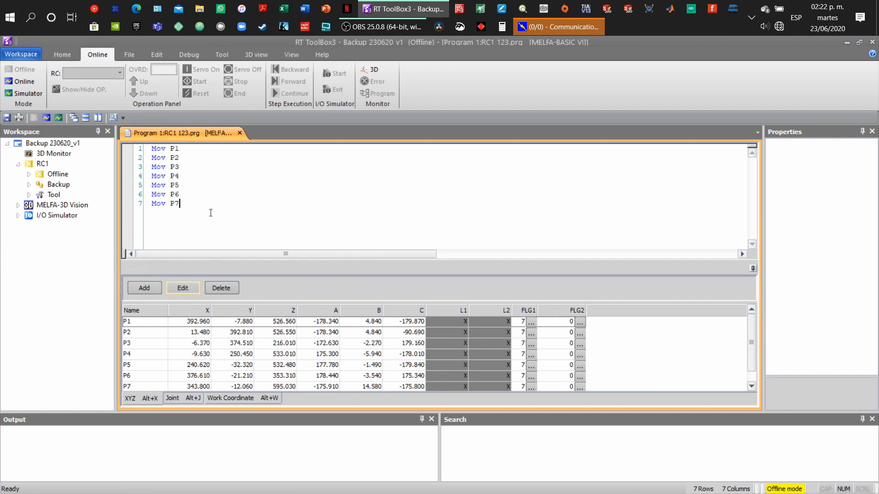
{"action": "left_click_drag", "start_coordinate": [210, 212], "coordinate": [132, 126]}
{"action": "left_click", "coordinate": [187, 191]}
{"action": "left_click", "coordinate": [63, 54]}
{"action": "left_click", "coordinate": [64, 82]}
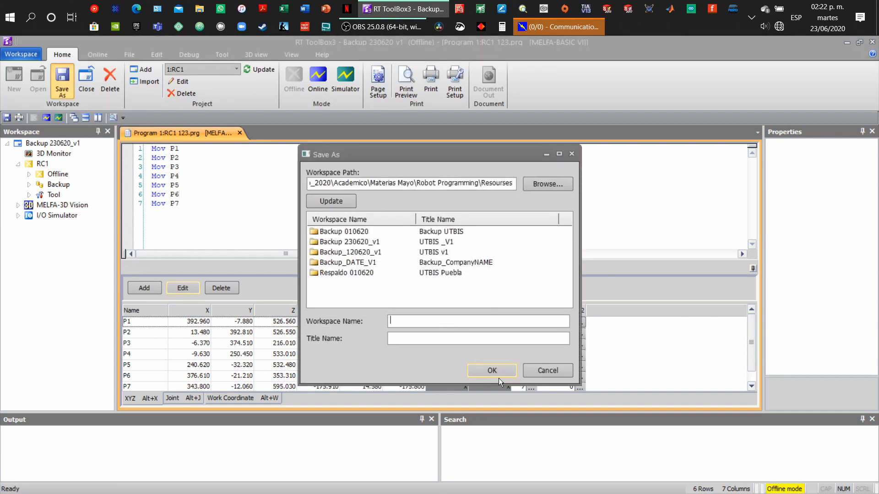
{"action": "left_click", "coordinate": [529, 374]}
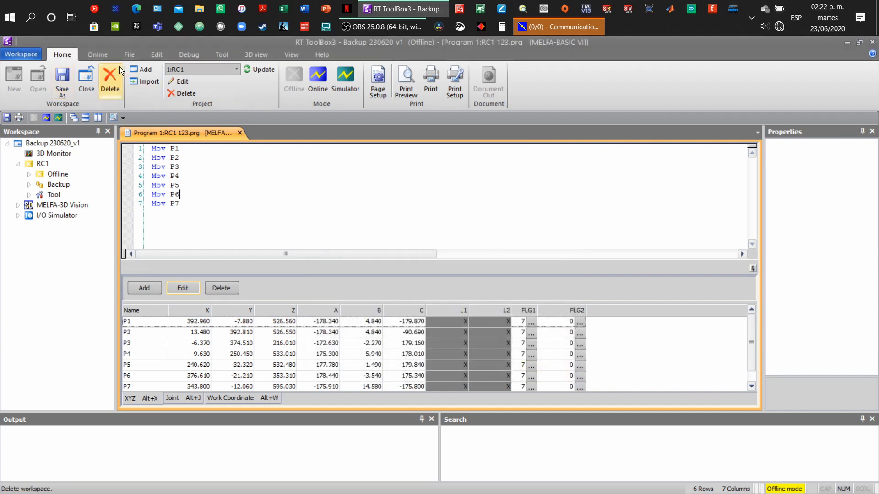
Save the workspace under the new name "Workspace 230620_v2" with the title "UTBIS_V2".
{"action": "left_click", "coordinate": [26, 51]}
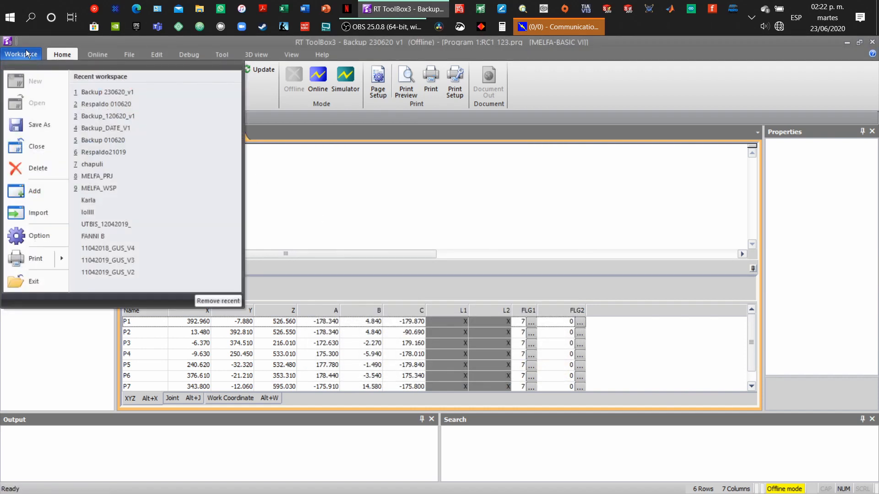
{"action": "left_click", "coordinate": [53, 131]}
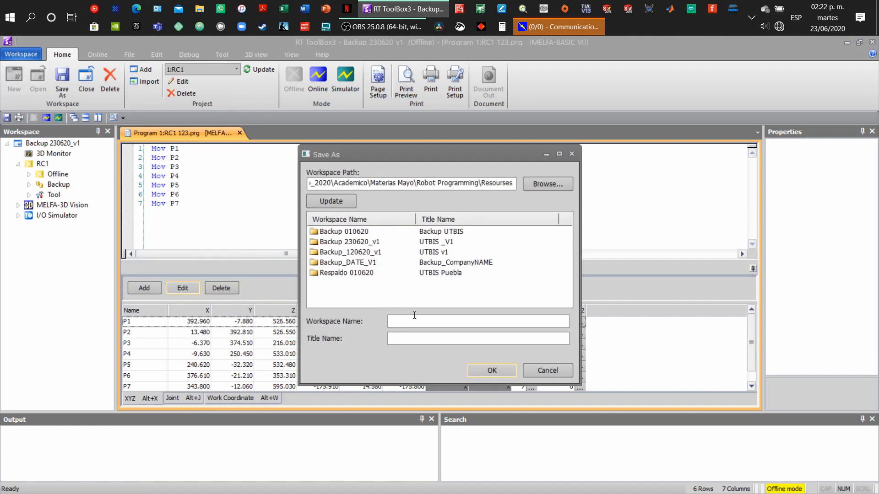
{"action": "type", "text": "Workspace 230620_v2"}
{"action": "key", "text": "BackSpace"}
{"action": "type", "text": "UTBIS"}
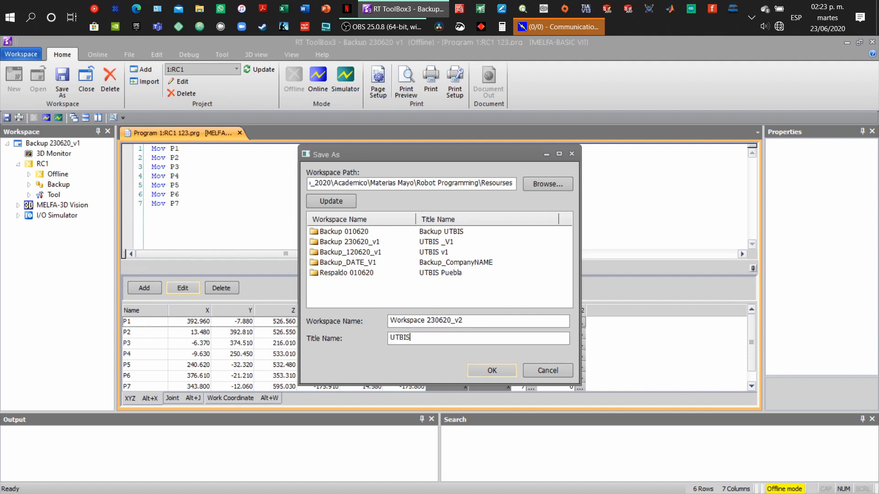
{"action": "type", "text": "_V2"}
{"action": "key", "text": "Return"}
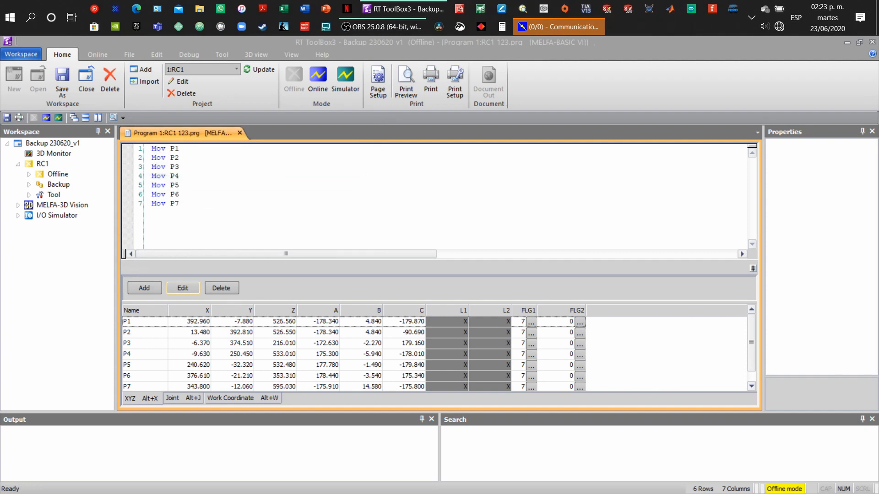
Close program 123 and change the workspace to online mode.
{"action": "left_click", "coordinate": [240, 133]}
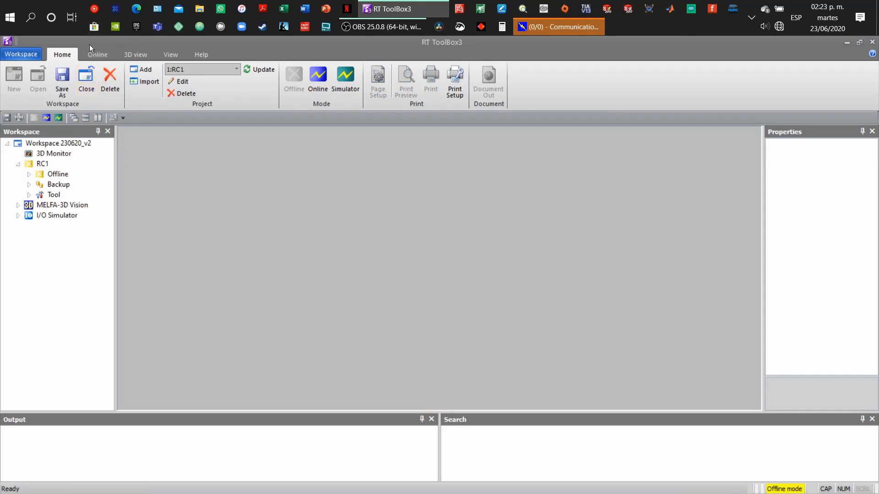
{"action": "left_click", "coordinate": [97, 54]}
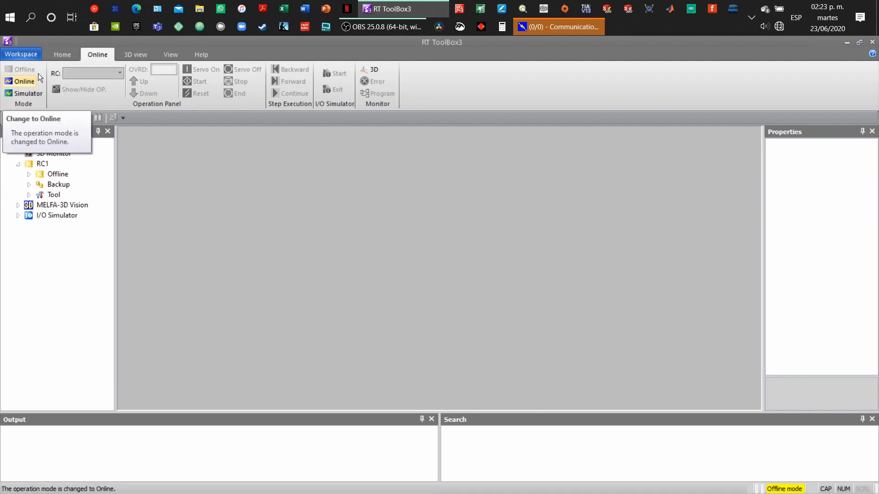
{"action": "left_click", "coordinate": [21, 81]}
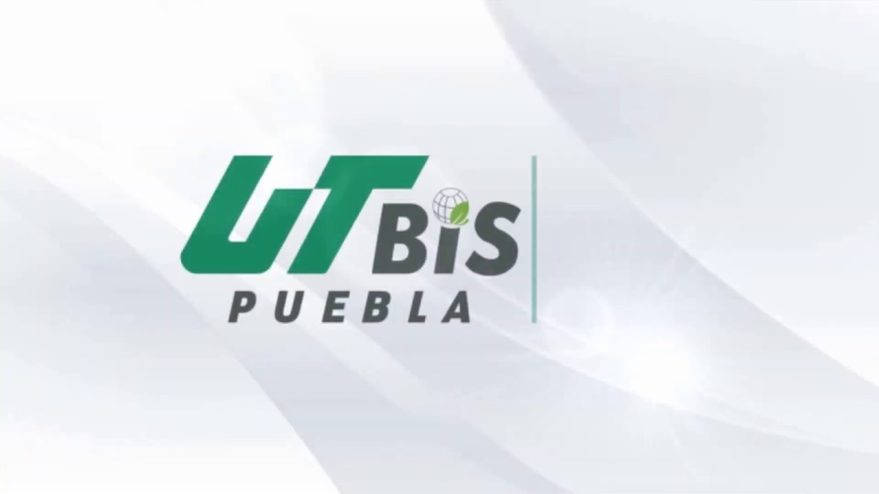